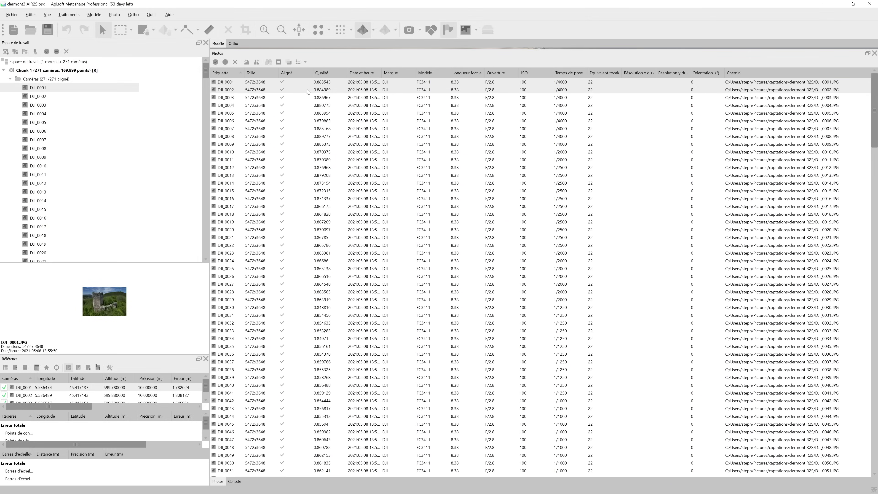
Show the tower project's photos as thumbnails and browse through the captured images
{"action": "left_click", "coordinate": [305, 62]}
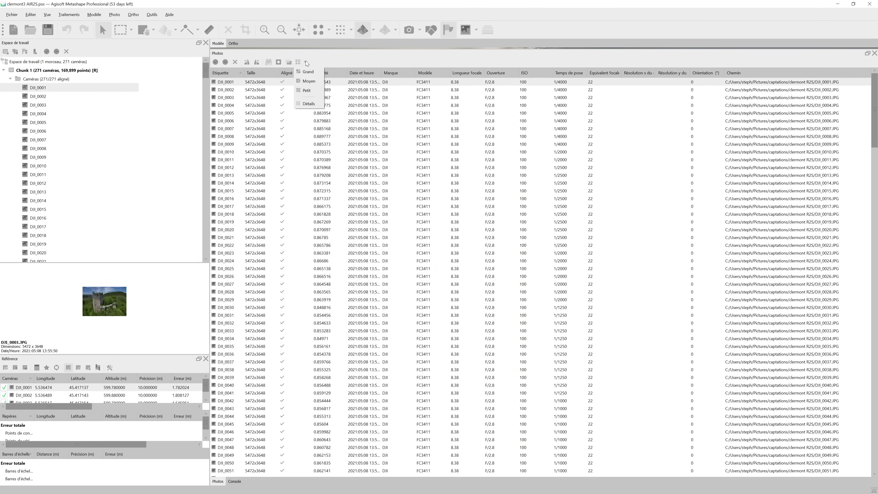
{"action": "left_click", "coordinate": [313, 86]}
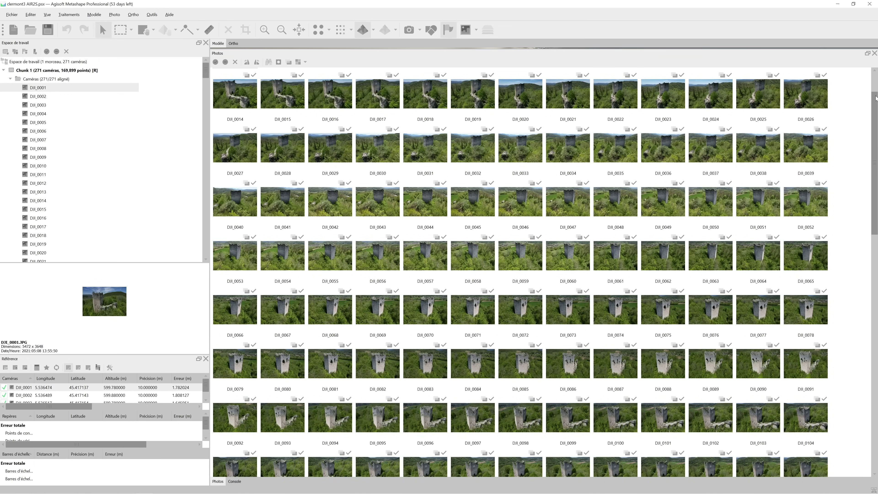
{"action": "left_click_drag", "start_coordinate": [876, 98], "coordinate": [877, 353]}
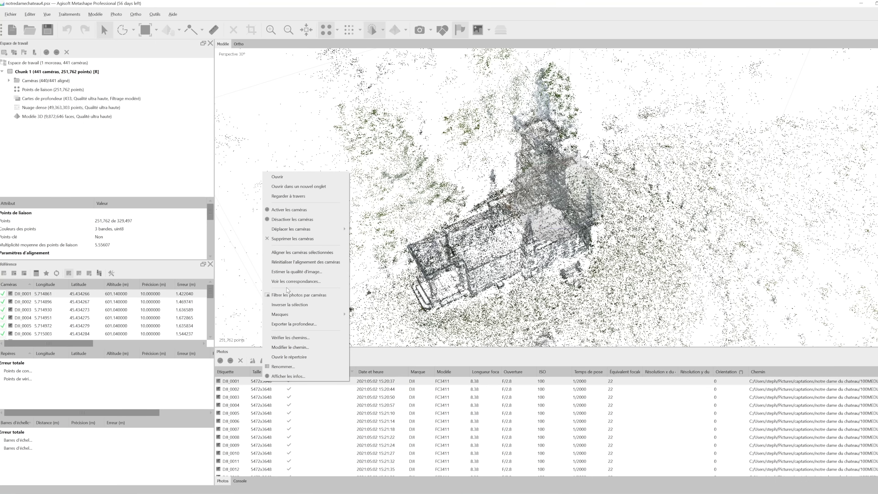
Estimate the image quality of the chapel photos and open the two highest-quality ones, DJI_0339 and DJI_0234
{"action": "left_click", "coordinate": [294, 272]}
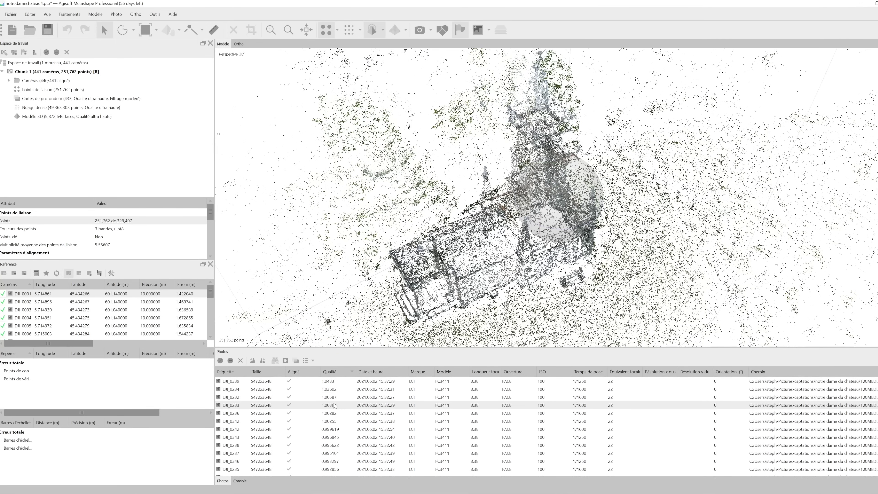
{"action": "double_click", "coordinate": [260, 382]}
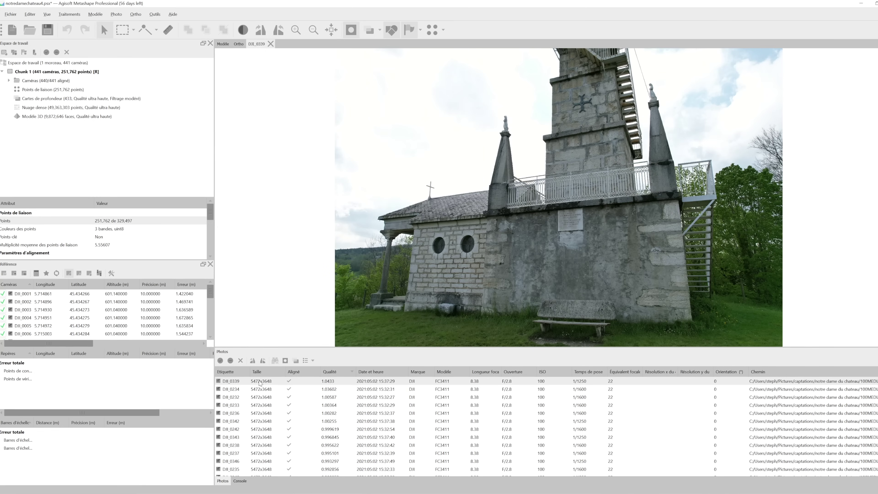
{"action": "double_click", "coordinate": [264, 390]}
Display the chapel project's tie points (Points de liaison) and inspect the cloud from another angle
{"action": "double_click", "coordinate": [52, 89]}
{"action": "left_click_drag", "start_coordinate": [554, 208], "coordinate": [609, 173]}
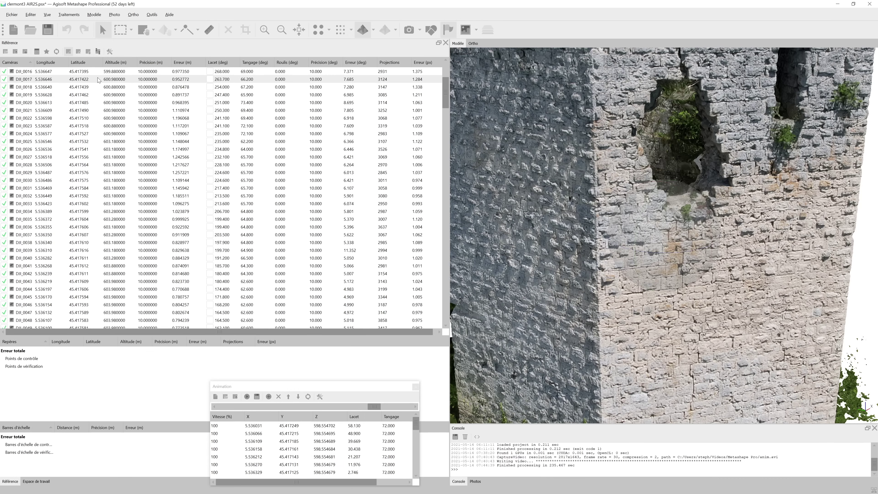
Review the coordinates, angles and errors of the tower project's cameras in the reference list
{"action": "scroll", "coordinate": [104, 88], "scroll_direction": "down", "scroll_amount": 6}
{"action": "scroll", "coordinate": [108, 95], "scroll_direction": "down", "scroll_amount": 6}
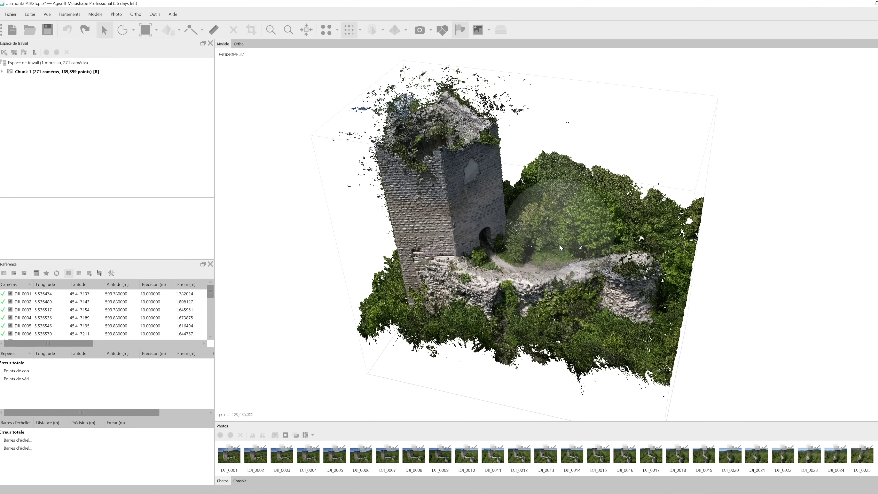
Examine the tower's dense cloud from above and the statue's confidence-coloured dense cloud up close
{"action": "left_click_drag", "start_coordinate": [561, 248], "coordinate": [557, 262]}
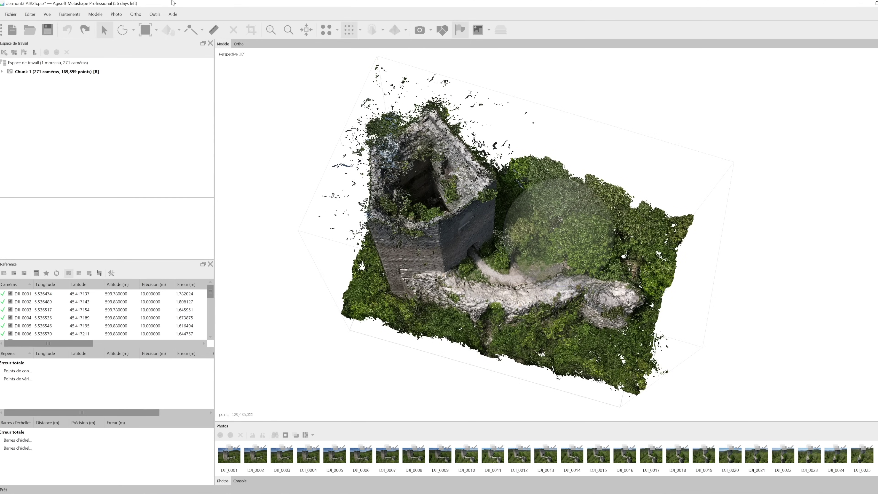
{"action": "left_click", "coordinate": [491, 192]}
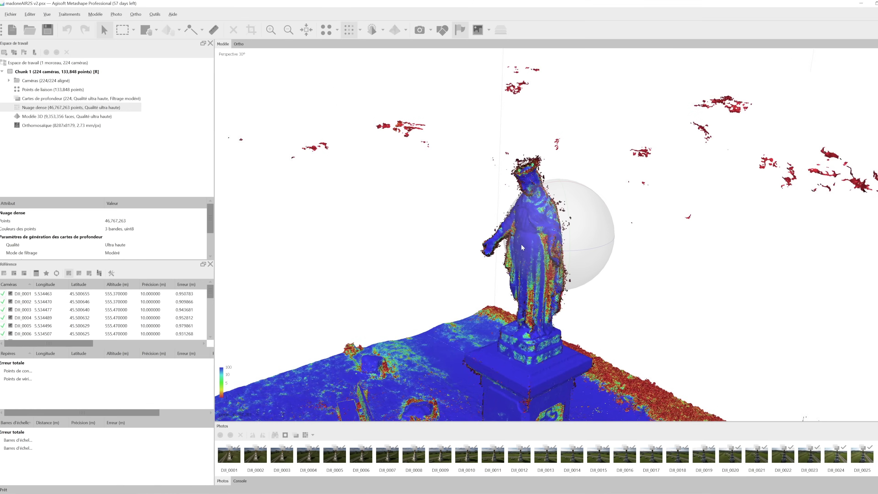
{"action": "scroll", "coordinate": [522, 247], "scroll_direction": "up", "scroll_amount": 3}
{"action": "left_click_drag", "start_coordinate": [528, 249], "coordinate": [554, 256]}
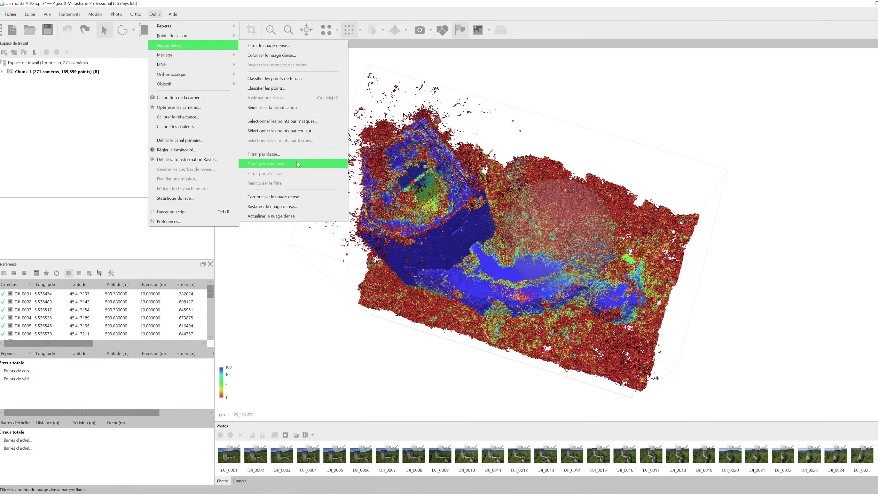
Filter the tower's dense cloud by confidence to hide its least reliable points
{"action": "left_click", "coordinate": [294, 161]}
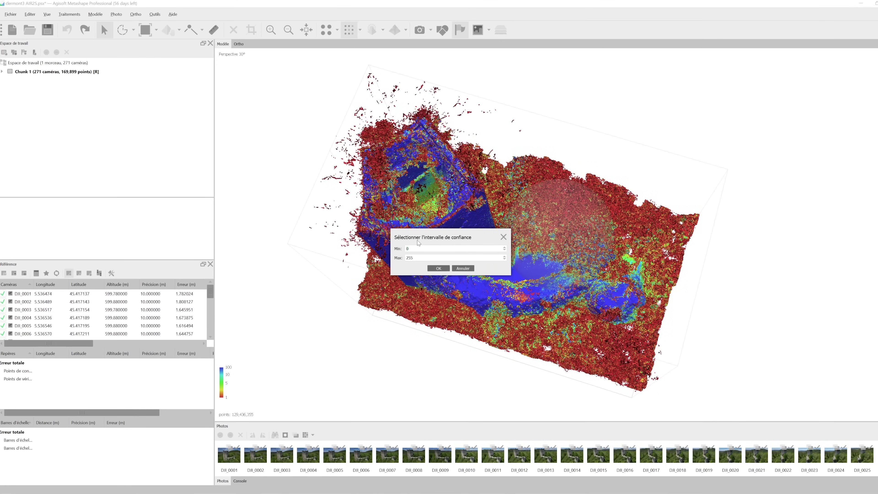
{"action": "left_click", "coordinate": [438, 268]}
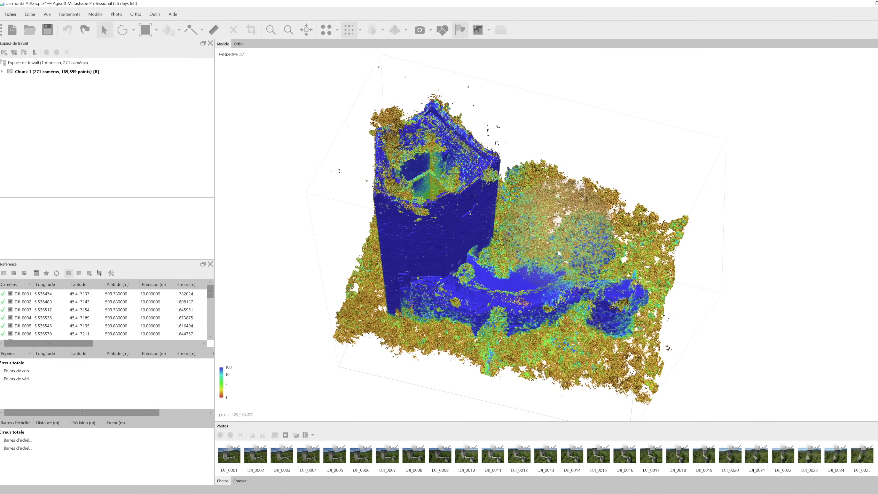
Filter the tower's dense cloud by confidence so that only the lowest-confidence points are shown
{"action": "left_click", "coordinate": [154, 14]}
{"action": "mouse_move", "coordinate": [194, 43]}
{"action": "left_click", "coordinate": [295, 163]}
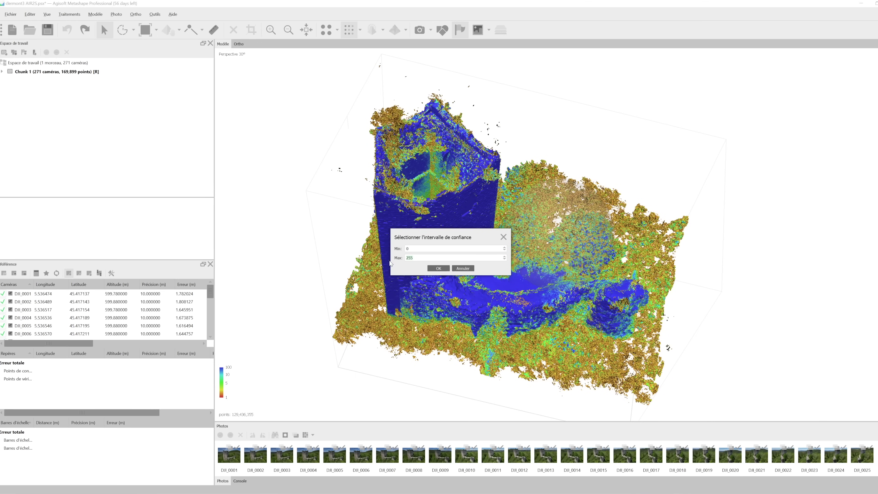
{"action": "left_click_drag", "start_coordinate": [534, 294], "coordinate": [531, 228]}
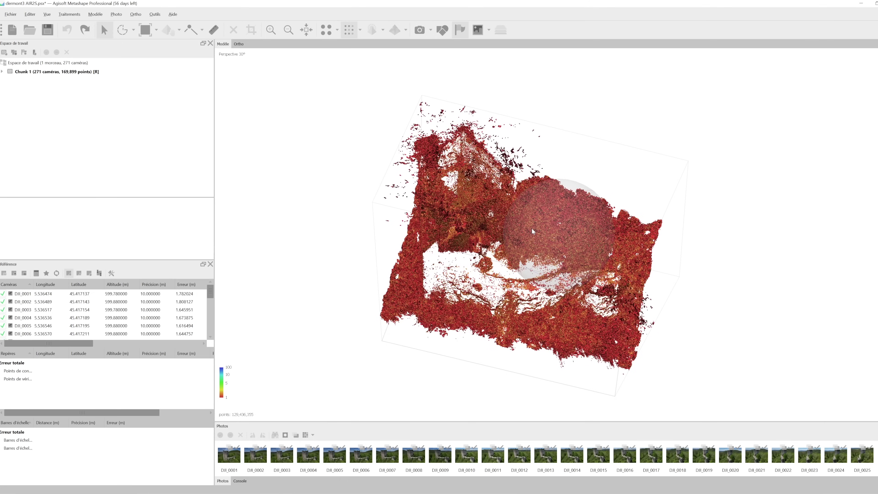
Select all the displayed low-confidence points with a free-form selection and delete them
{"action": "left_click", "coordinate": [133, 30]}
{"action": "left_click", "coordinate": [140, 53]}
{"action": "left_click_drag", "start_coordinate": [428, 96], "coordinate": [468, 105]}
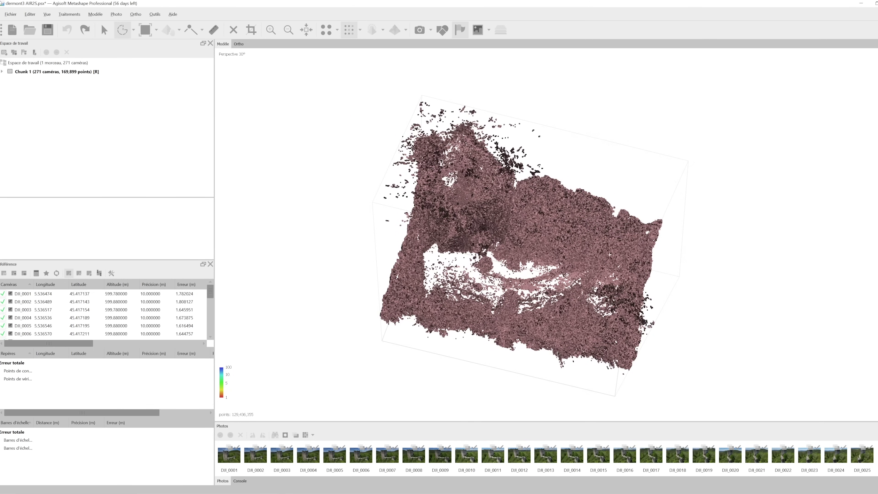
{"action": "left_click", "coordinate": [30, 14]}
{"action": "left_click", "coordinate": [54, 92]}
Raise the maximum of the confidence range to display the remaining dense cloud points
{"action": "left_click", "coordinate": [155, 14]}
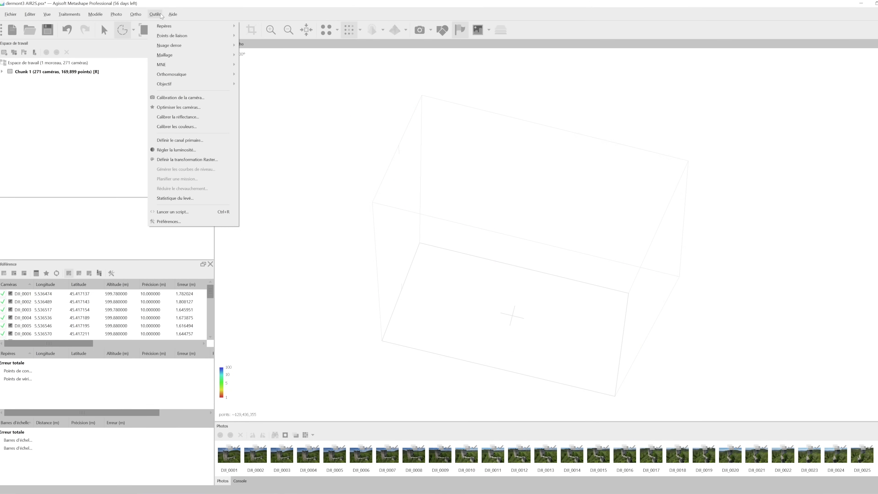
{"action": "mouse_move", "coordinate": [194, 45]}
{"action": "left_click", "coordinate": [267, 164]}
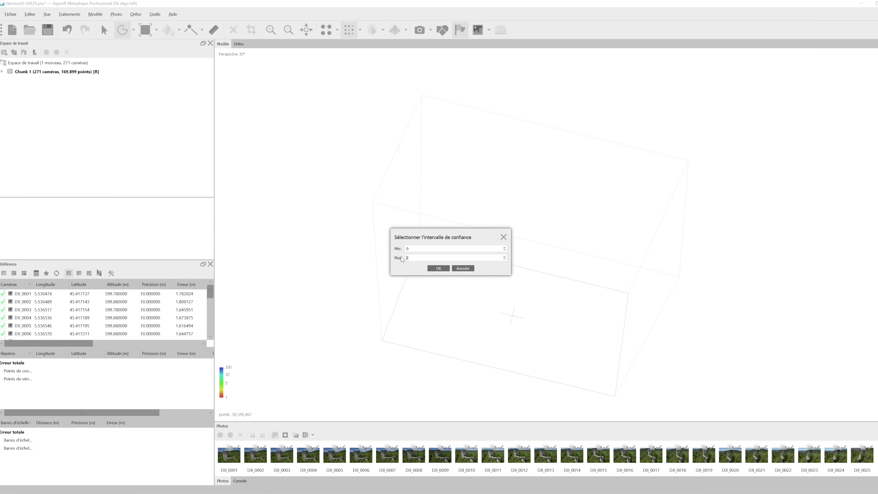
{"action": "type", "text": "5"}
{"action": "key", "text": "Return"}
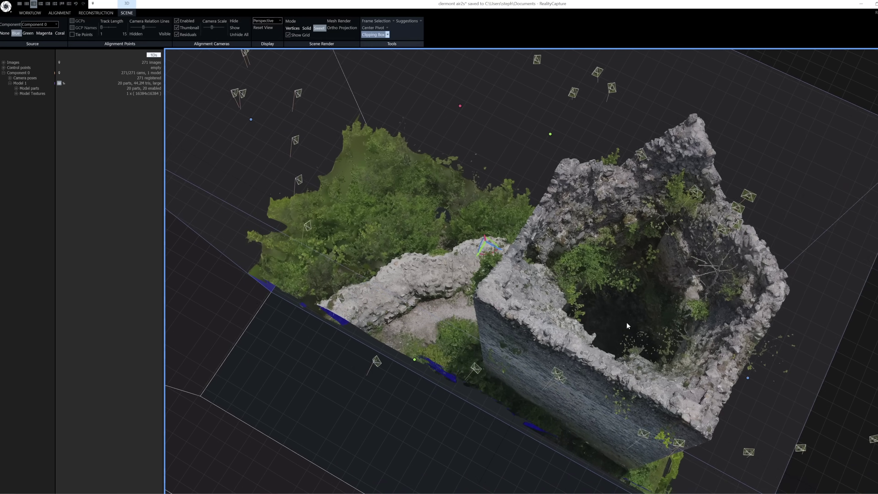
Switch to RealityCapture and examine the tower's textured and solid model, including the interior seen through the arched doorway
{"action": "left_click_drag", "start_coordinate": [627, 323], "coordinate": [534, 371]}
{"action": "scroll", "coordinate": [534, 370], "scroll_direction": "up", "scroll_amount": 5}
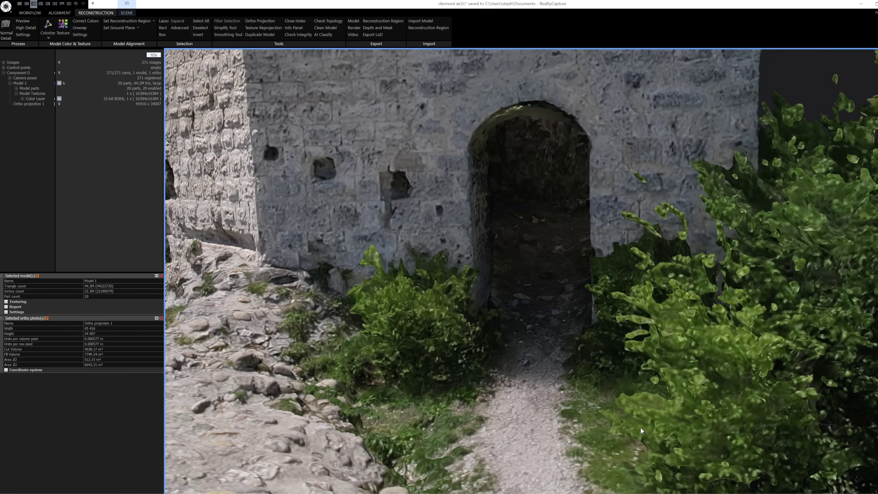
{"action": "left_click_drag", "start_coordinate": [640, 427], "coordinate": [645, 402]}
{"action": "scroll", "coordinate": [645, 409], "scroll_direction": "up", "scroll_amount": 10}
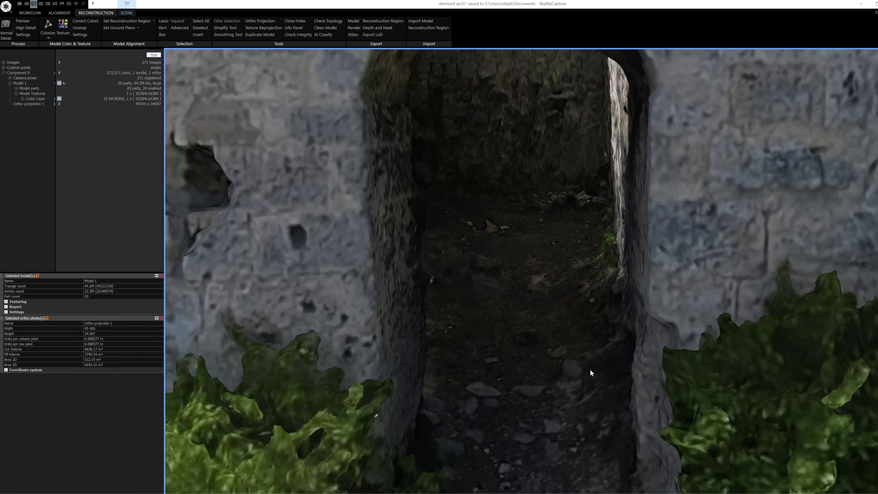
{"action": "scroll", "coordinate": [495, 183], "scroll_direction": "up", "scroll_amount": 5}
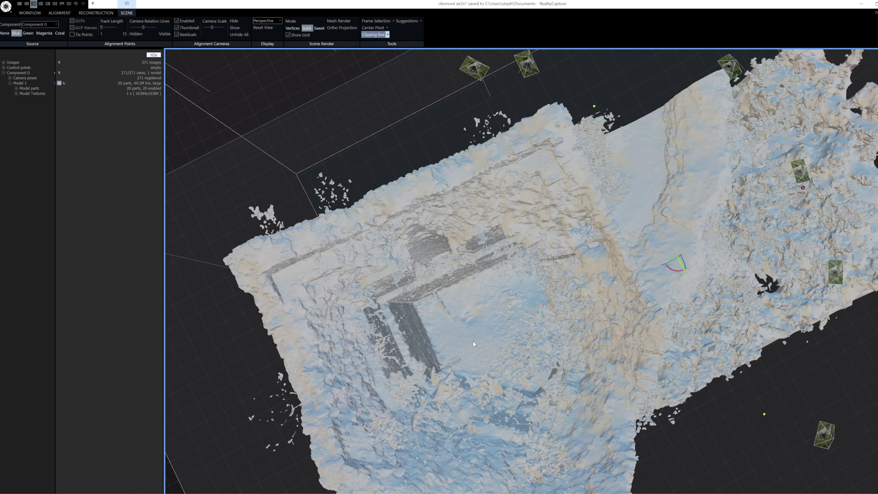
{"action": "left_click_drag", "start_coordinate": [473, 340], "coordinate": [533, 179]}
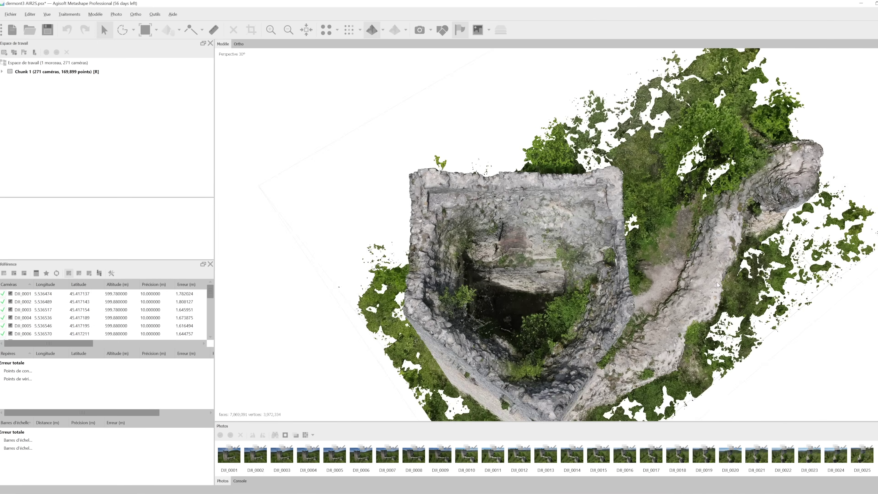
Switch to Metashape and examine the inner walls of the tower's textured 3D model from above
{"action": "scroll", "coordinate": [717, 284], "scroll_direction": "up", "scroll_amount": 3}
{"action": "scroll", "coordinate": [717, 284], "scroll_direction": "up", "scroll_amount": 3}
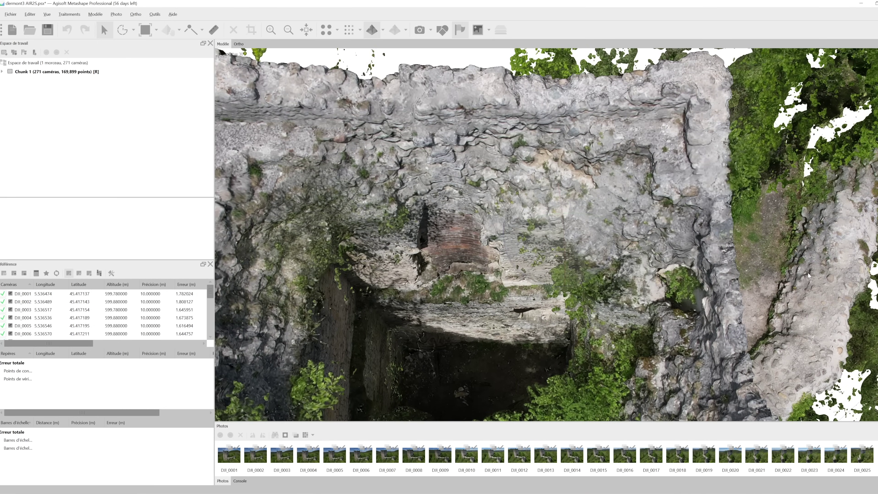
{"action": "left_click_drag", "start_coordinate": [807, 276], "coordinate": [768, 293]}
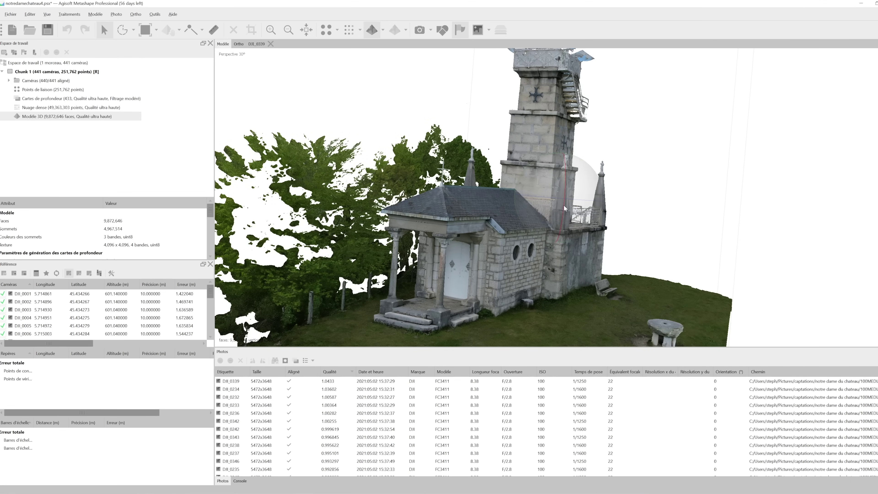
Compare the chapel's textured 3D model in Metashape with its RealityCapture version
{"action": "left_click_drag", "start_coordinate": [565, 204], "coordinate": [564, 197]}
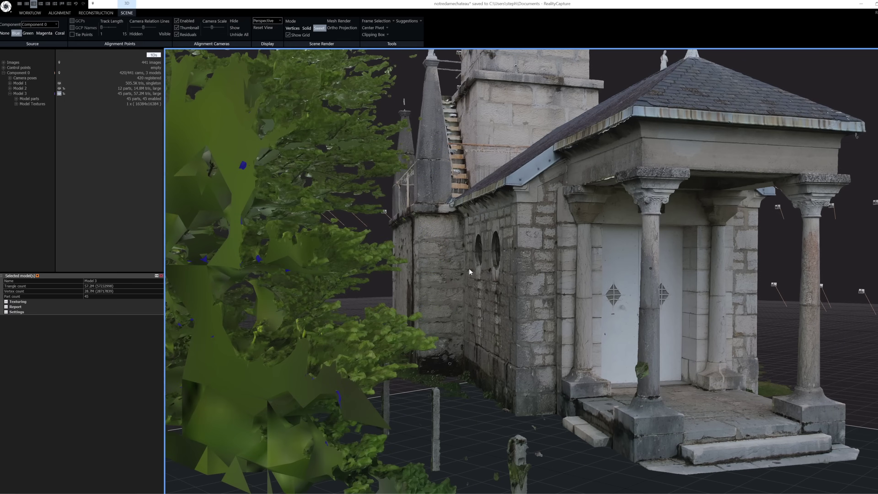
{"action": "left_click_drag", "start_coordinate": [470, 269], "coordinate": [448, 268]}
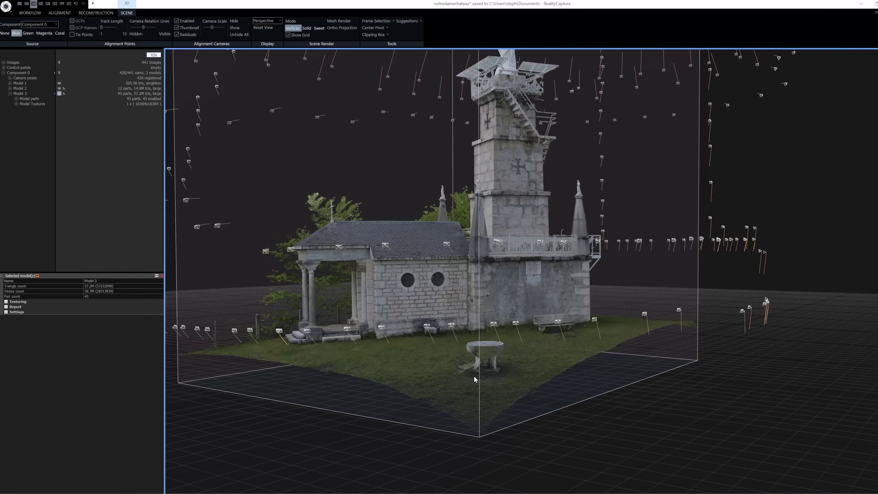
{"action": "left_click_drag", "start_coordinate": [474, 375], "coordinate": [387, 390]}
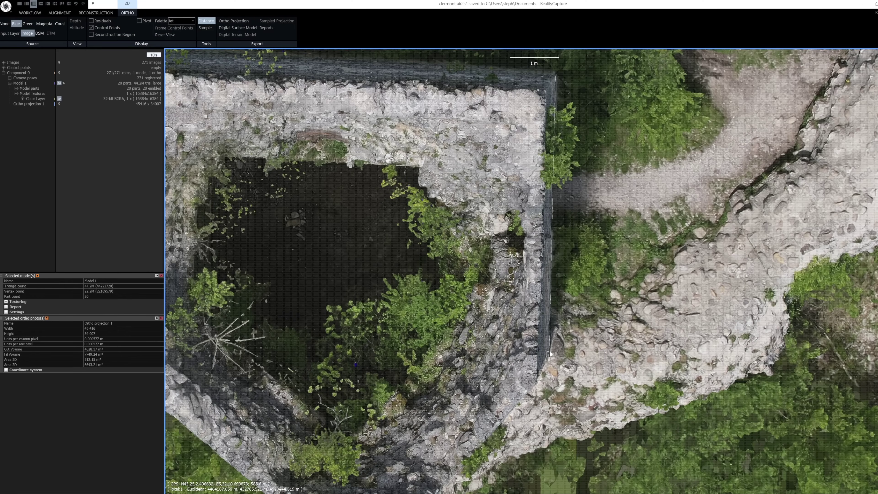
Examine the tower's ortho projection in RealityCapture and the bench on the statue's orthomosaic in Metashape
{"action": "left_click", "coordinate": [550, 351]}
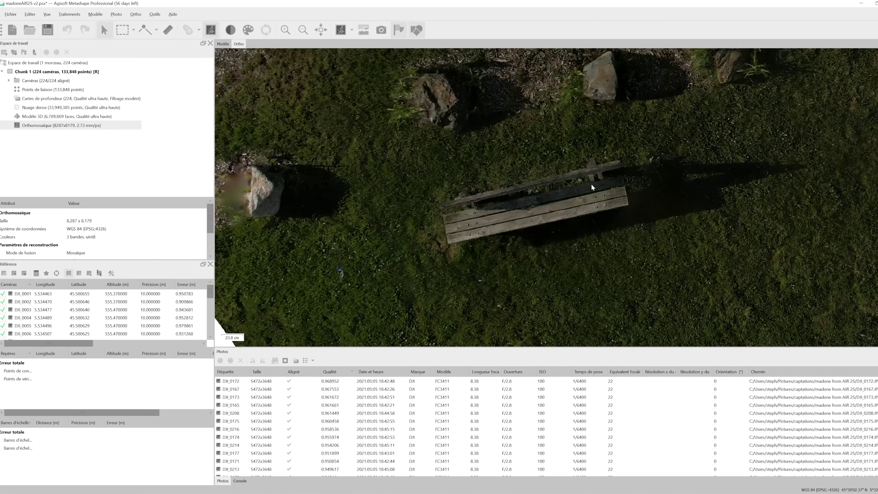
{"action": "scroll", "coordinate": [592, 187], "scroll_direction": "up", "scroll_amount": 3}
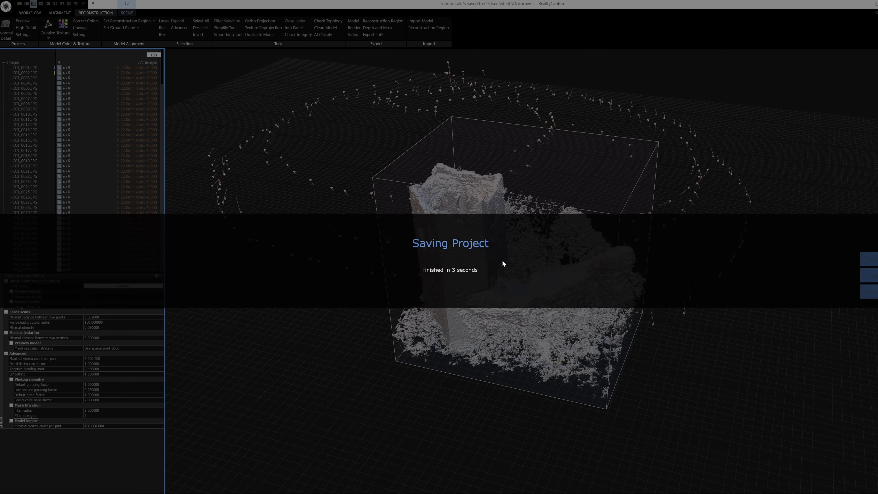
Compare the overall shape of the tower's 3D model in RealityCapture and in Metashape
{"action": "left_click_drag", "start_coordinate": [514, 253], "coordinate": [530, 291]}
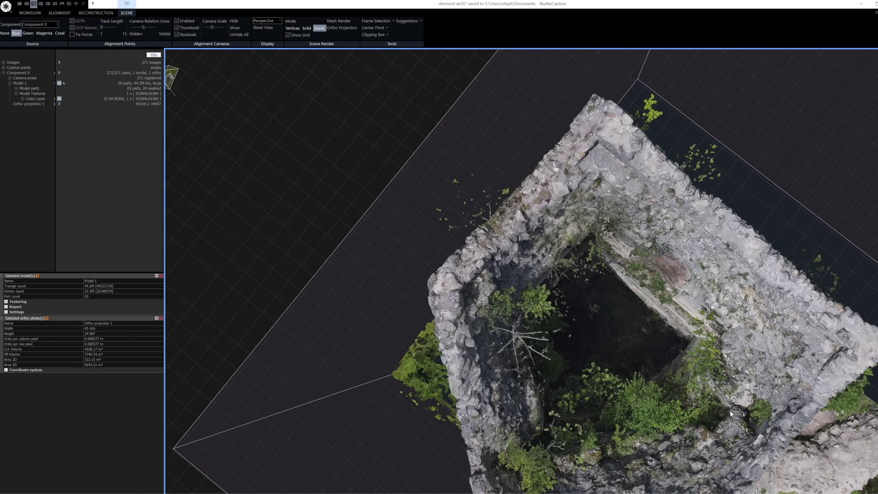
{"action": "left_click_drag", "start_coordinate": [730, 411], "coordinate": [613, 285]}
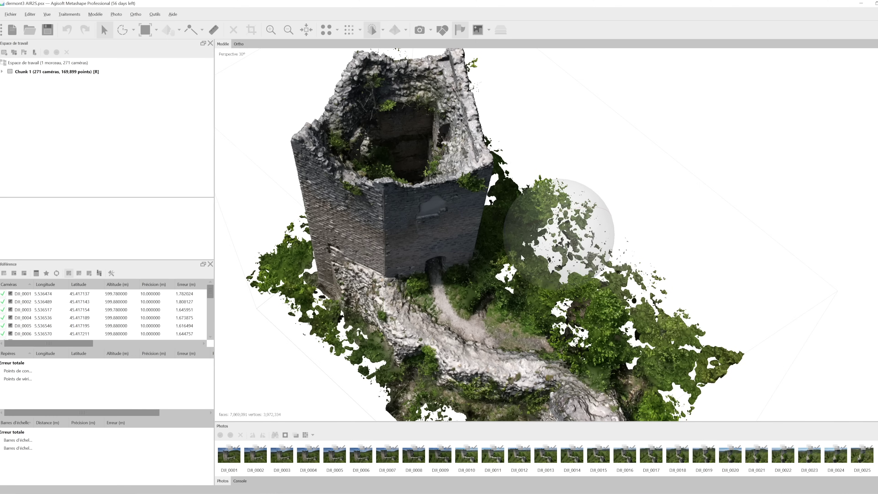
{"action": "left_click_drag", "start_coordinate": [521, 254], "coordinate": [564, 275]}
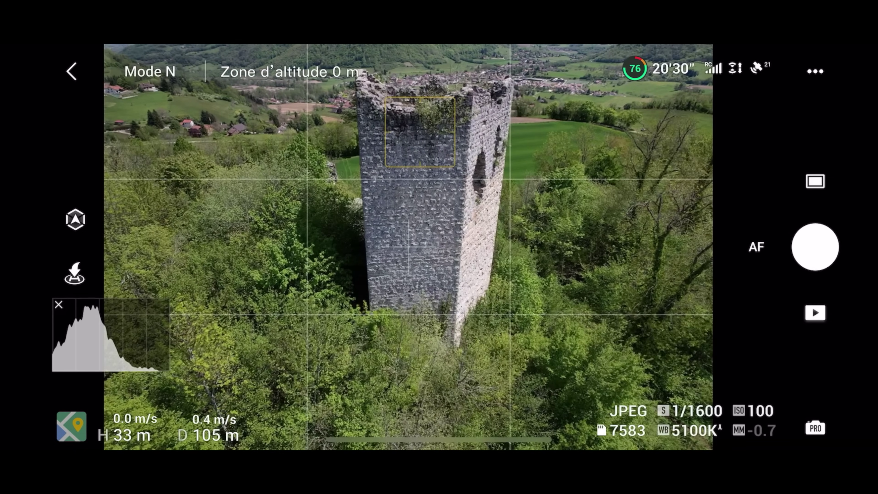
{"action": "left_click", "coordinate": [695, 430]}
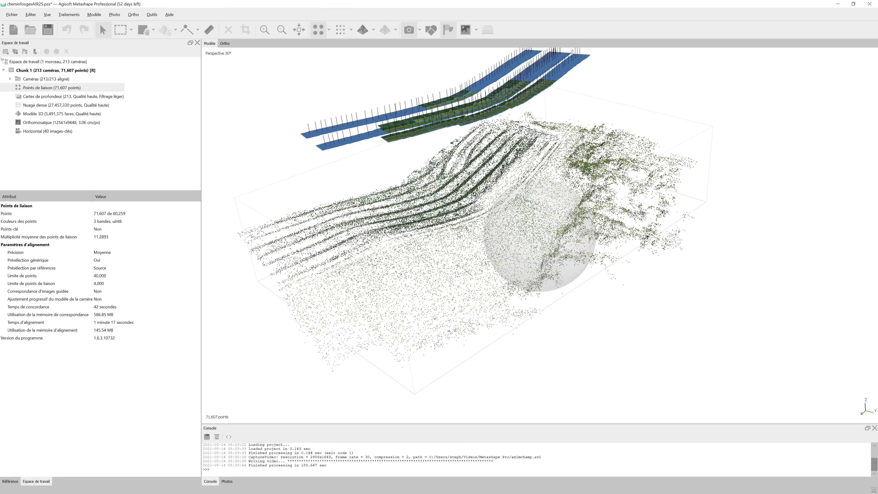
Examine the field project in Metashape, displaying its tie points, dense cloud, 3D model and orthomosaic
{"action": "left_click_drag", "start_coordinate": [499, 256], "coordinate": [591, 226]}
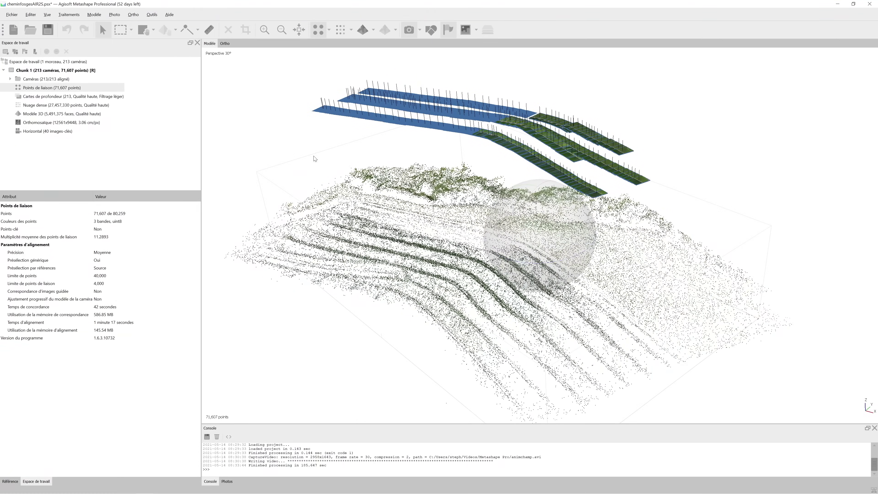
{"action": "double_click", "coordinate": [30, 107]}
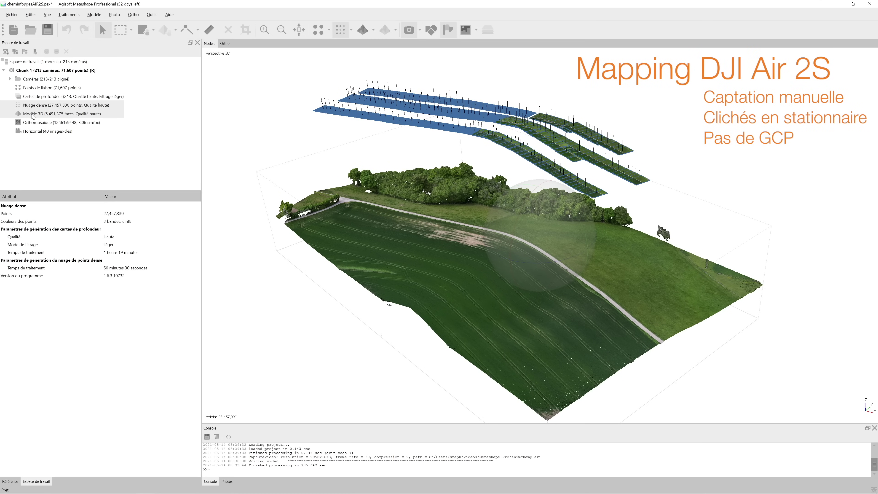
{"action": "double_click", "coordinate": [33, 116]}
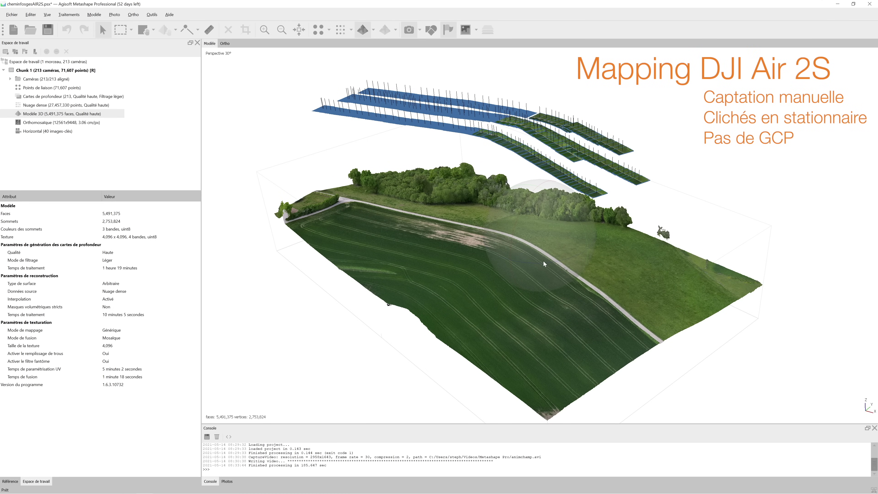
{"action": "left_click_drag", "start_coordinate": [512, 272], "coordinate": [559, 224]}
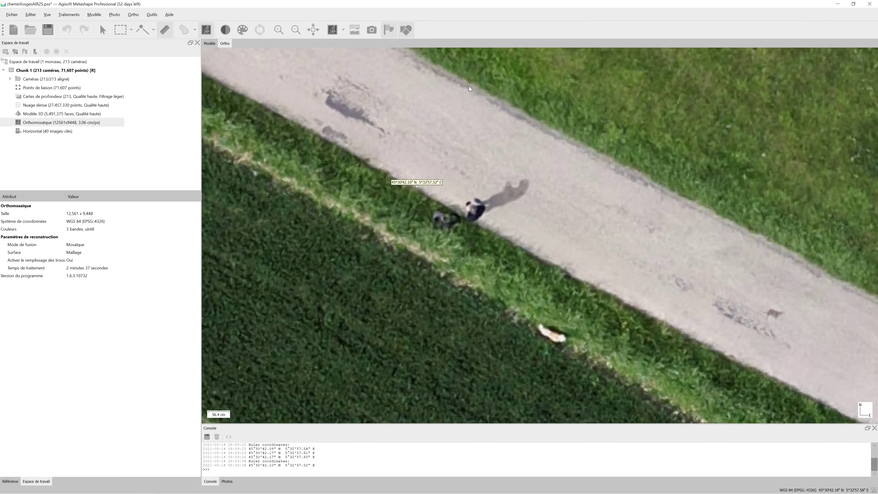
{"action": "scroll", "coordinate": [470, 128], "scroll_direction": "down", "scroll_amount": 10}
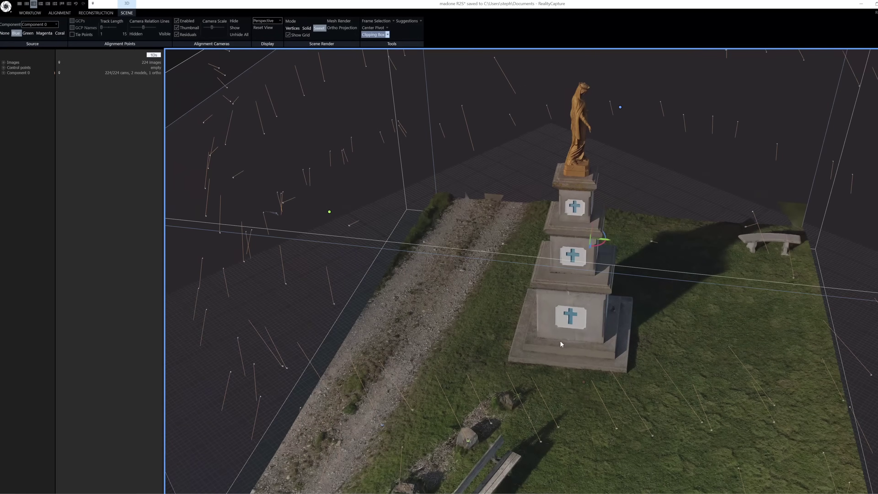
Switch to RealityCapture and examine the statue's textured model on its pedestal from around it
{"action": "left_click_drag", "start_coordinate": [768, 294], "coordinate": [559, 290]}
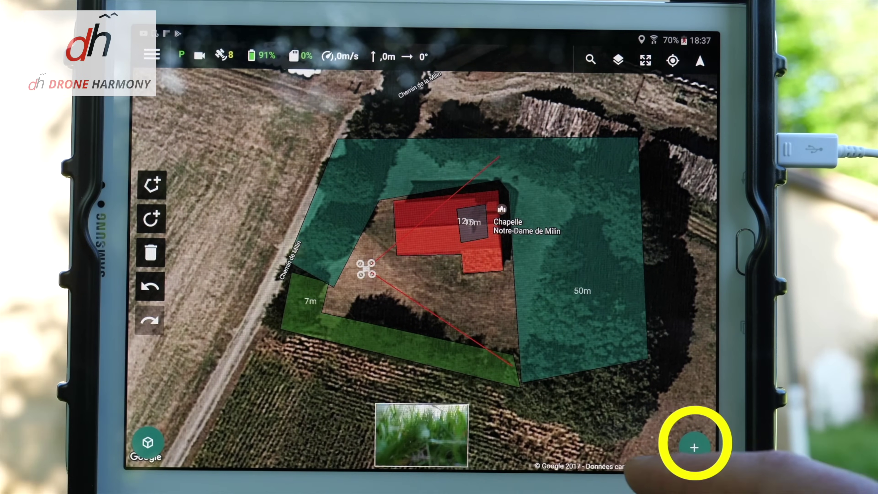
Open the new flight plan options for the chapel site in Drone Harmony
{"action": "left_click", "coordinate": [693, 444]}
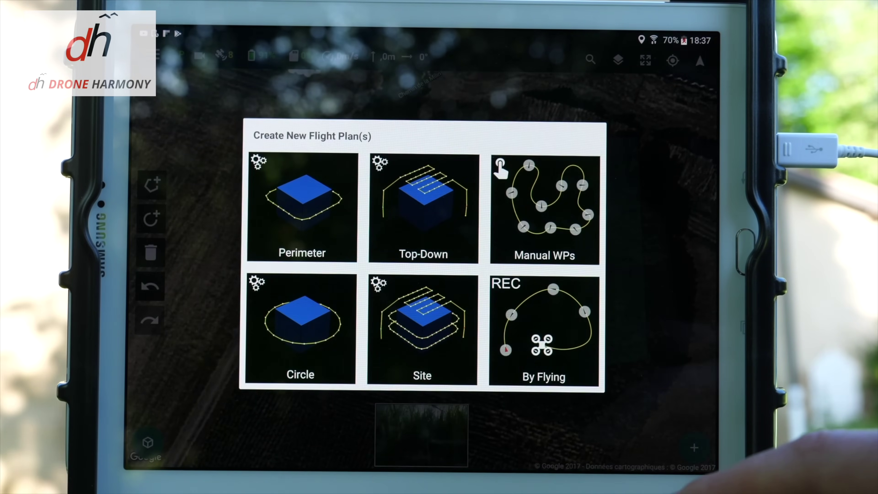